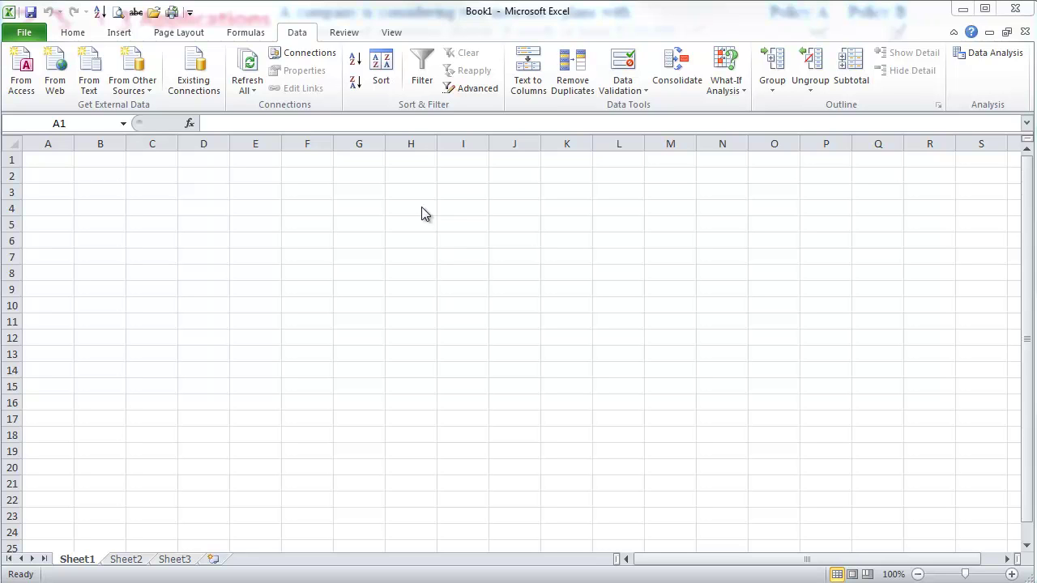
# Enable the Solver Add-in through the Excel add-in options, keeping Analysis ToolPak enabled
pyautogui.click(74, 33)
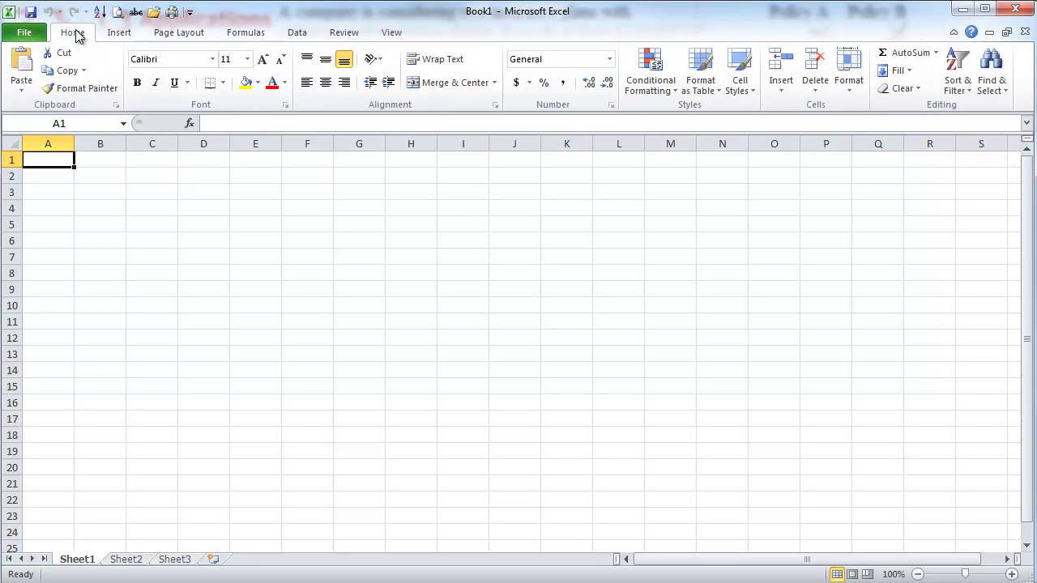
pyautogui.click(296, 38)
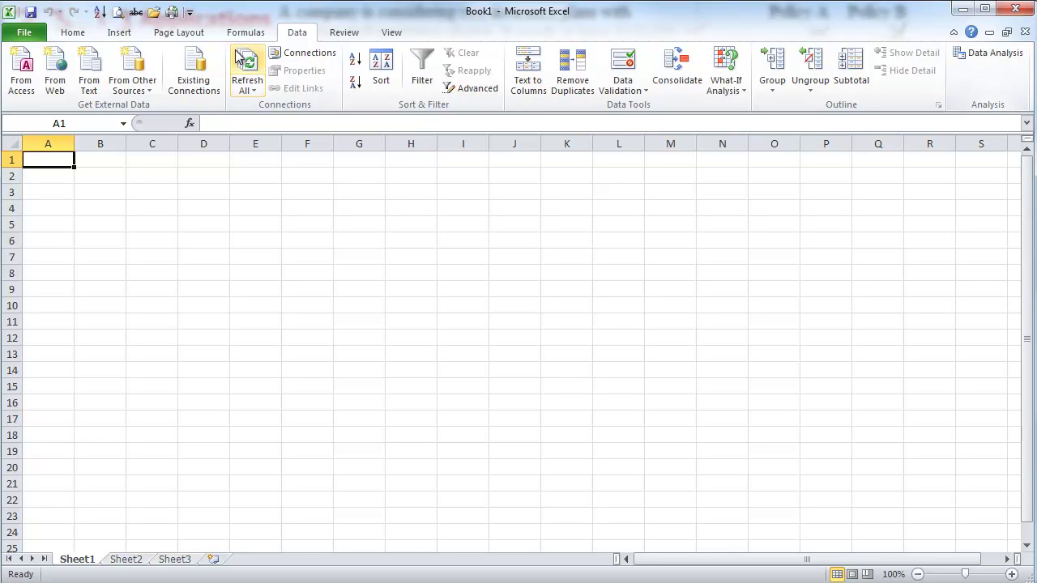
pyautogui.click(34, 38)
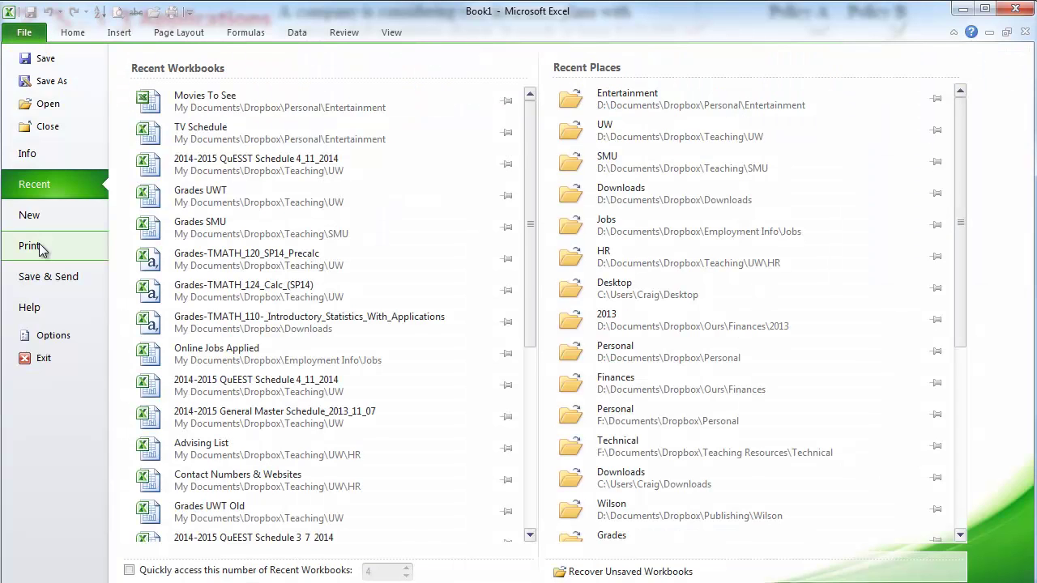
pyautogui.click(45, 336)
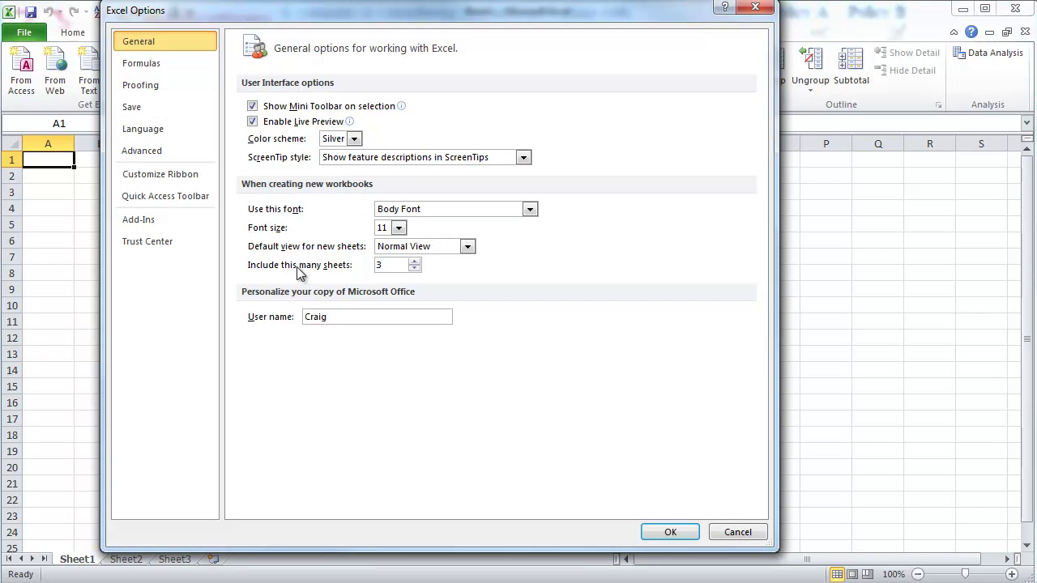
pyautogui.click(136, 219)
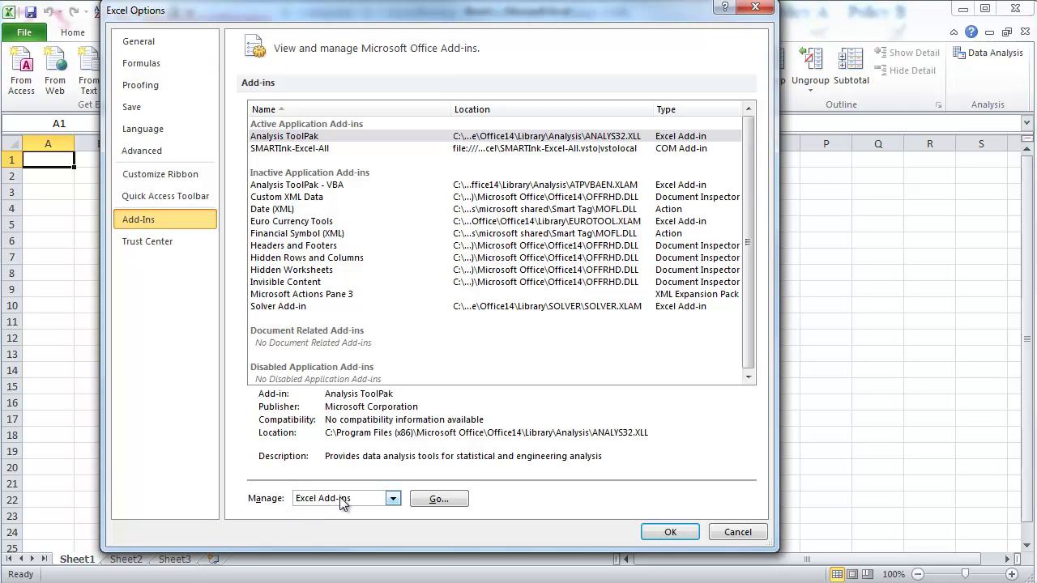
pyautogui.click(438, 498)
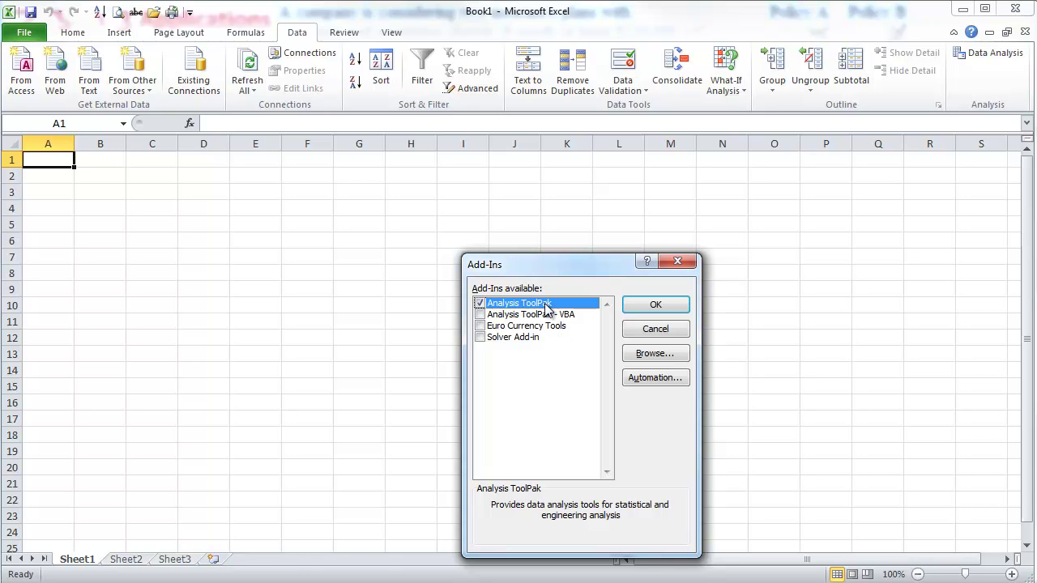
pyautogui.click(479, 337)
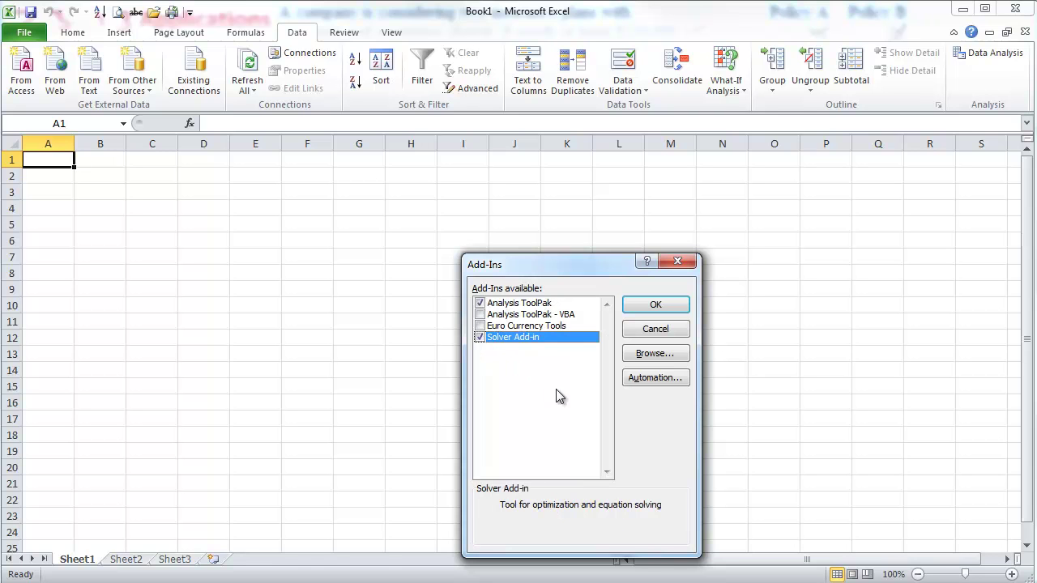
pyautogui.click(648, 305)
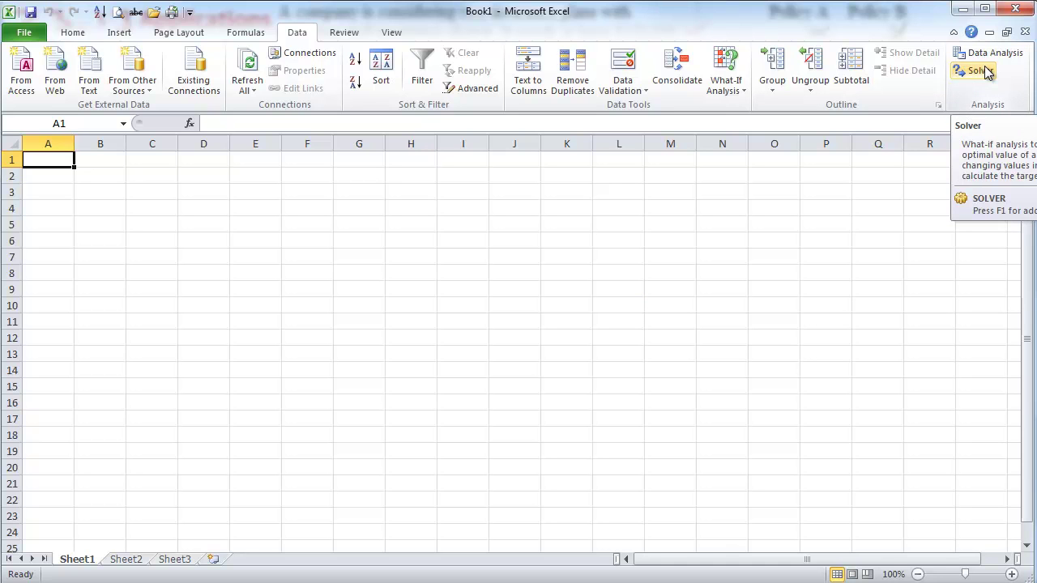
pyautogui.click(986, 71)
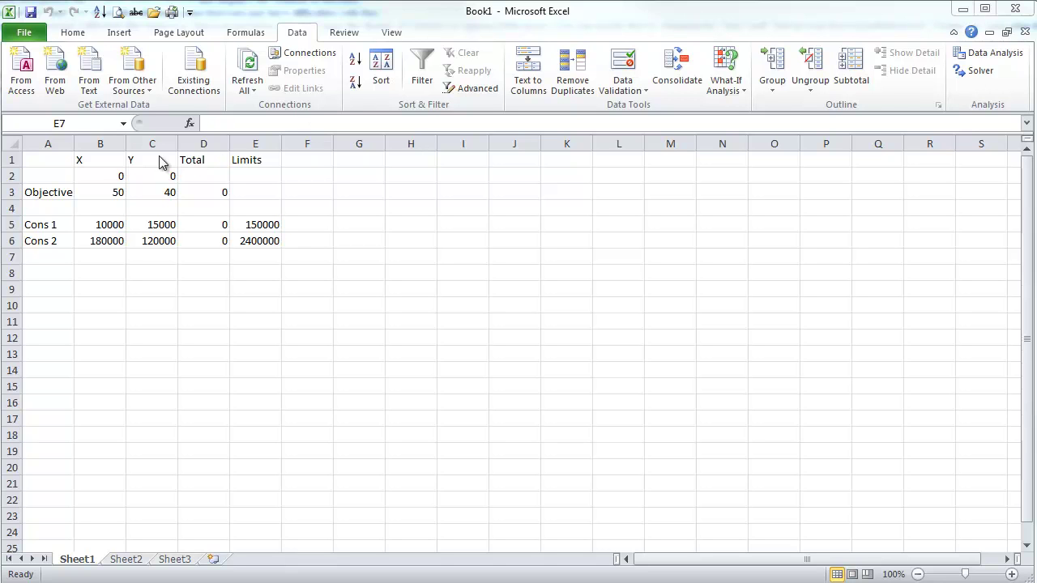
# Examine the X, Y, Total and Limits headings and the objective coefficients under X and Y
pyautogui.click(84, 159)
pyautogui.click(142, 160)
pyautogui.click(99, 161)
pyautogui.click(144, 161)
pyautogui.click(194, 160)
pyautogui.click(240, 160)
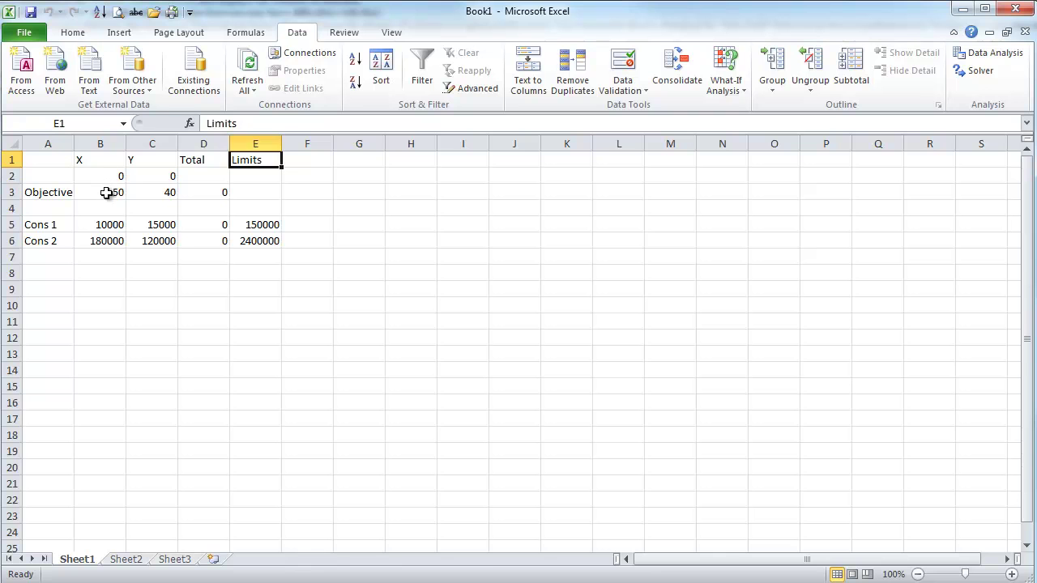
pyautogui.click(107, 192)
pyautogui.click(156, 193)
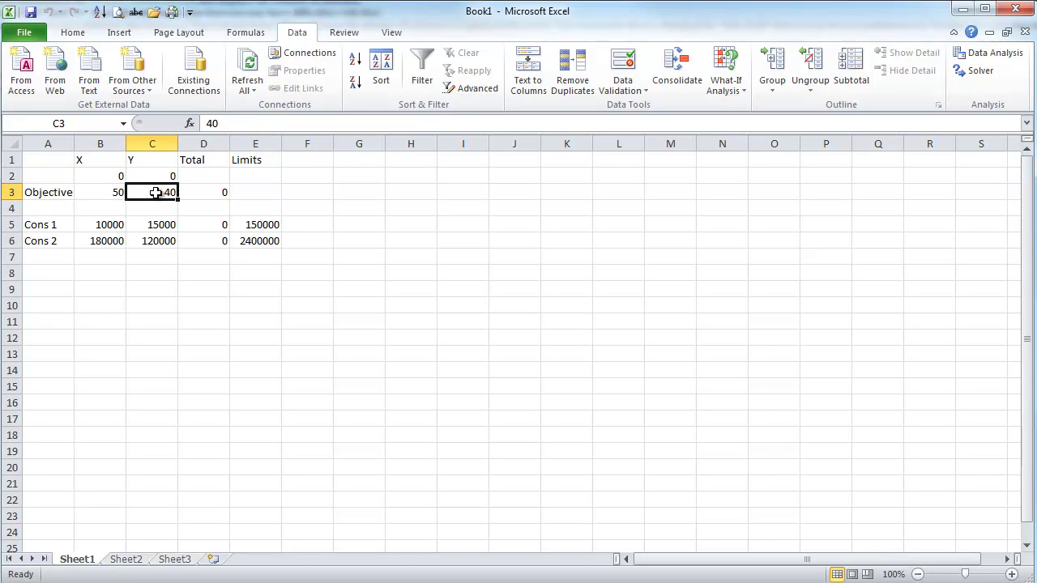
pyautogui.click(112, 191)
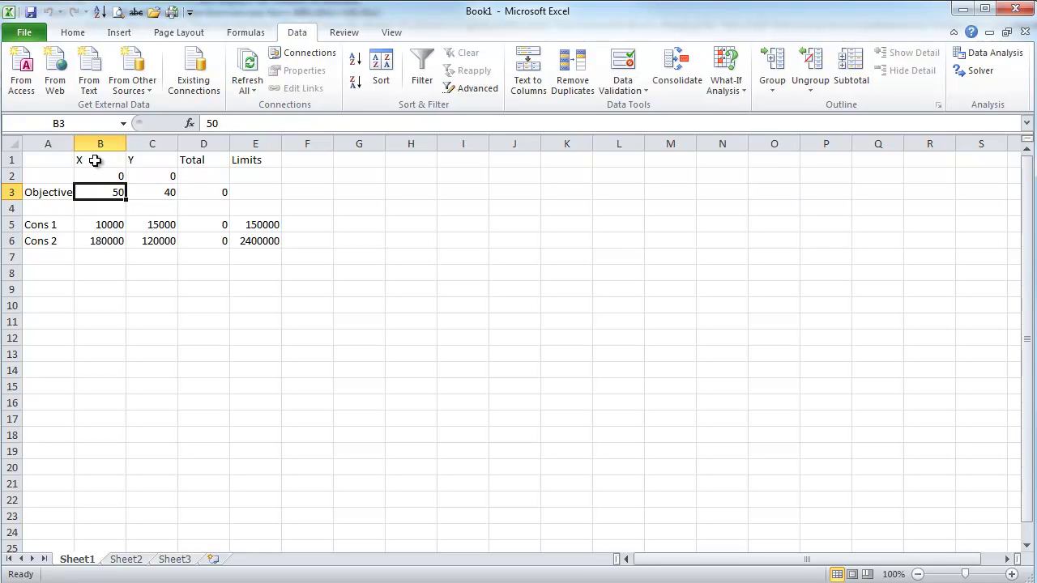
pyautogui.click(154, 192)
pyautogui.click(153, 158)
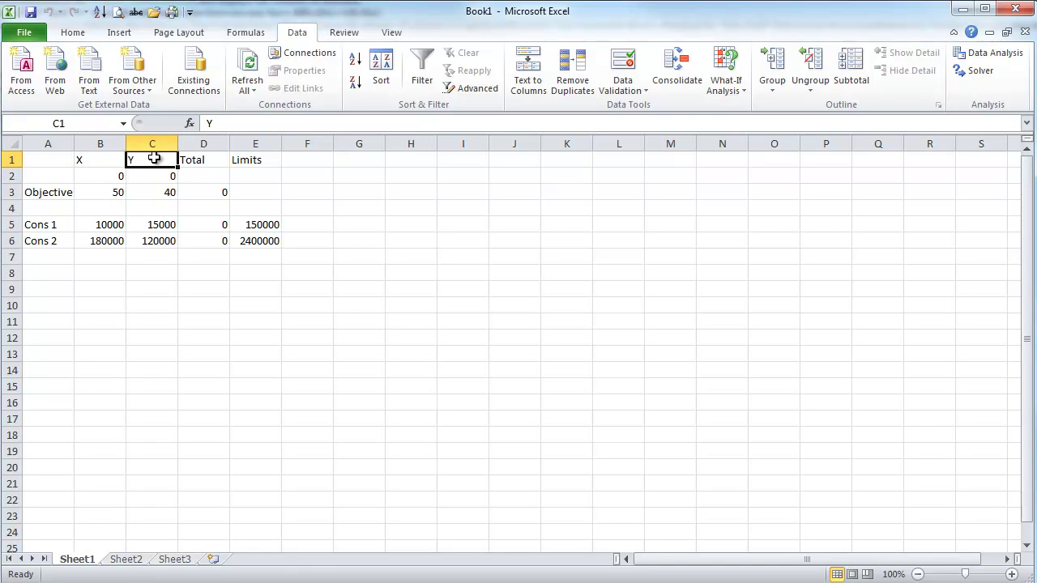
# Examine the objective's Total formula in D3 and the coefficient and variable cells it multiplies
pyautogui.click(211, 192)
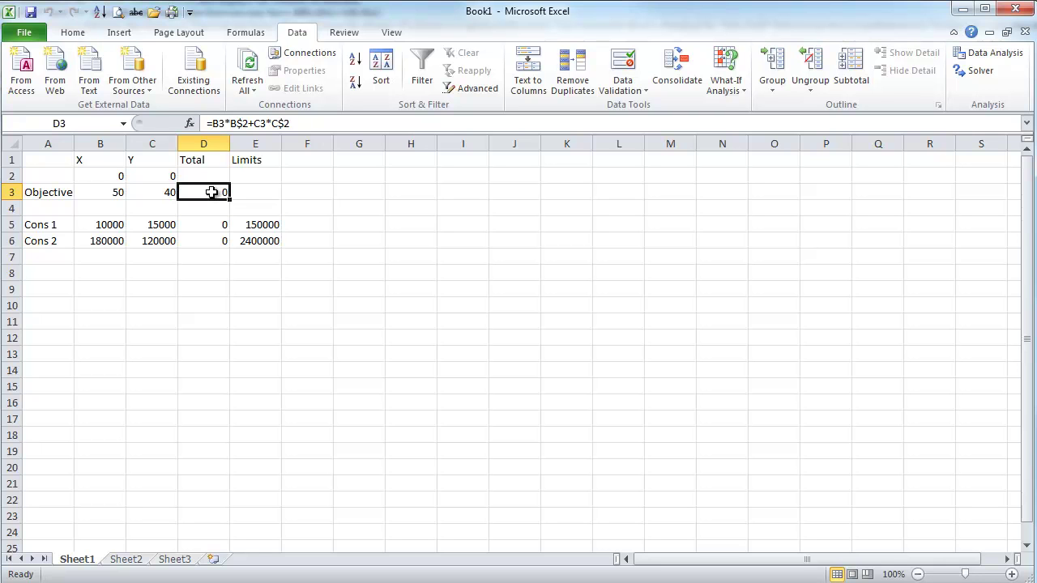
pyautogui.click(101, 193)
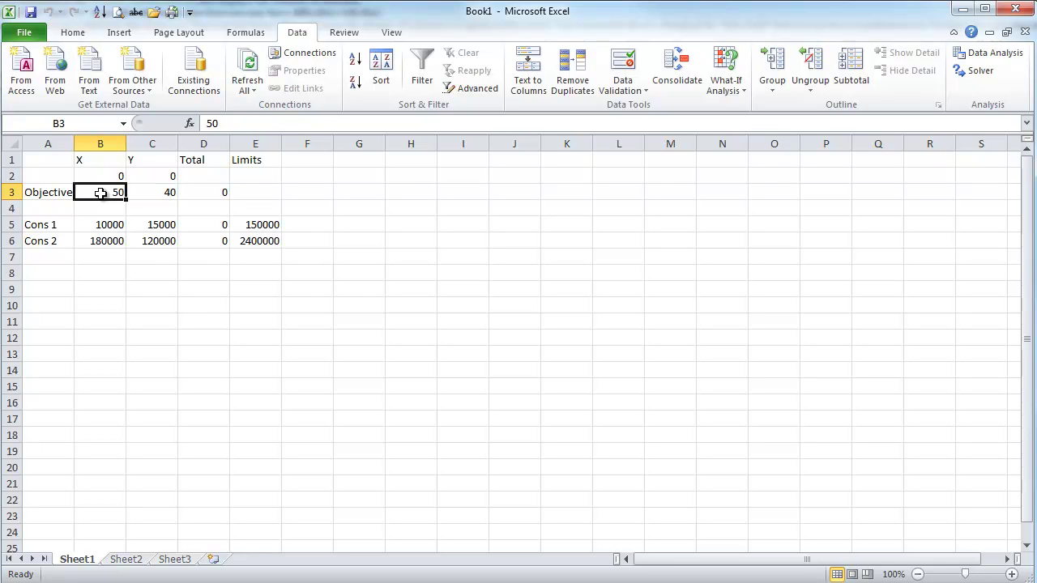
pyautogui.click(102, 176)
pyautogui.click(169, 193)
pyautogui.click(166, 177)
pyautogui.click(207, 195)
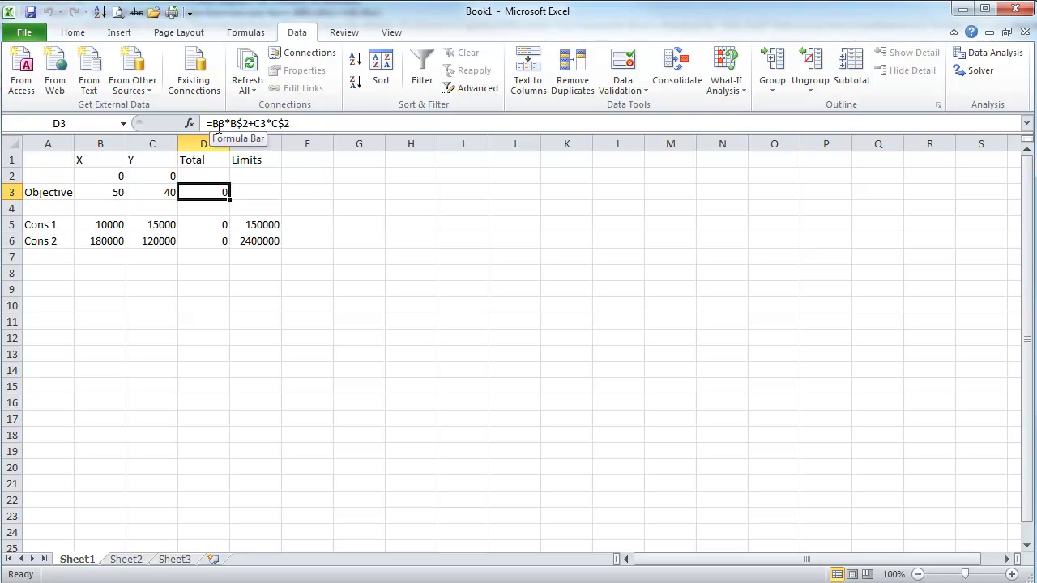
# Enter the formula =B3*B2+C3*C2 in F3 and reselect the cell to check it
pyautogui.click(298, 192)
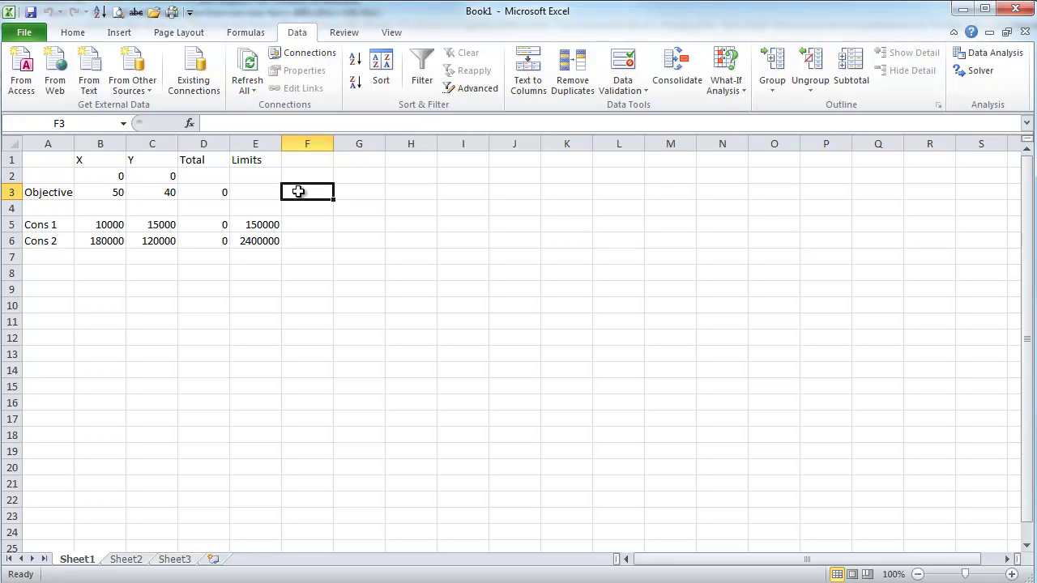
pyautogui.write('=')
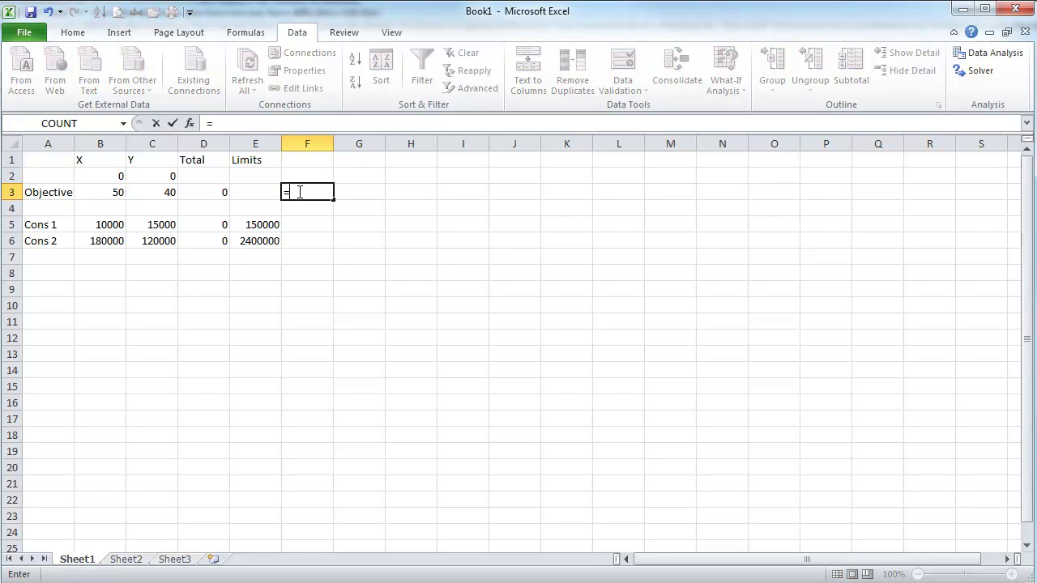
pyautogui.click(119, 192)
pyautogui.write('*')
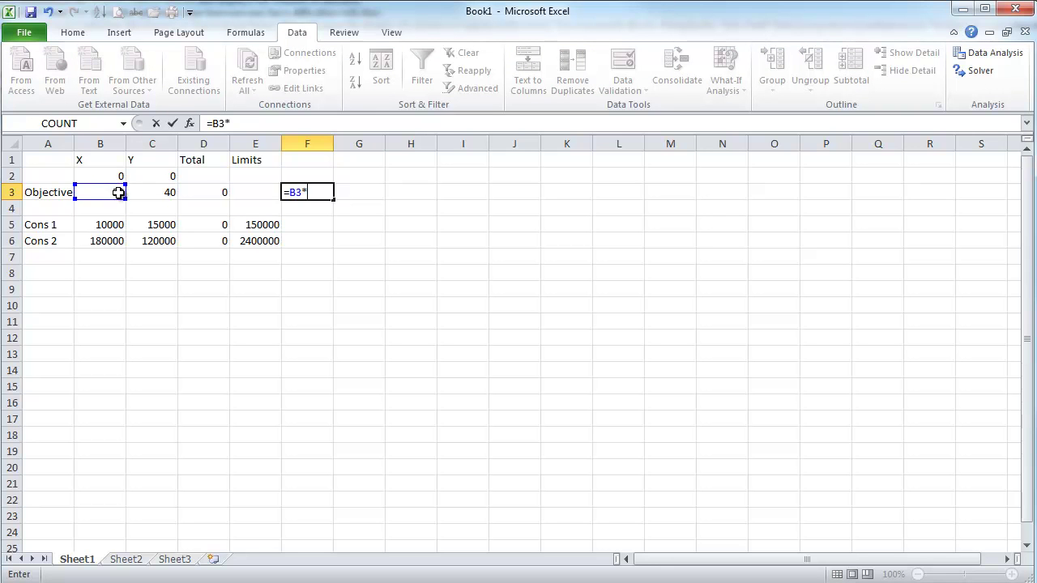
pyautogui.click(117, 173)
pyautogui.write('+')
pyautogui.click(163, 191)
pyautogui.write('*')
pyautogui.click(163, 175)
pyautogui.press('Return')
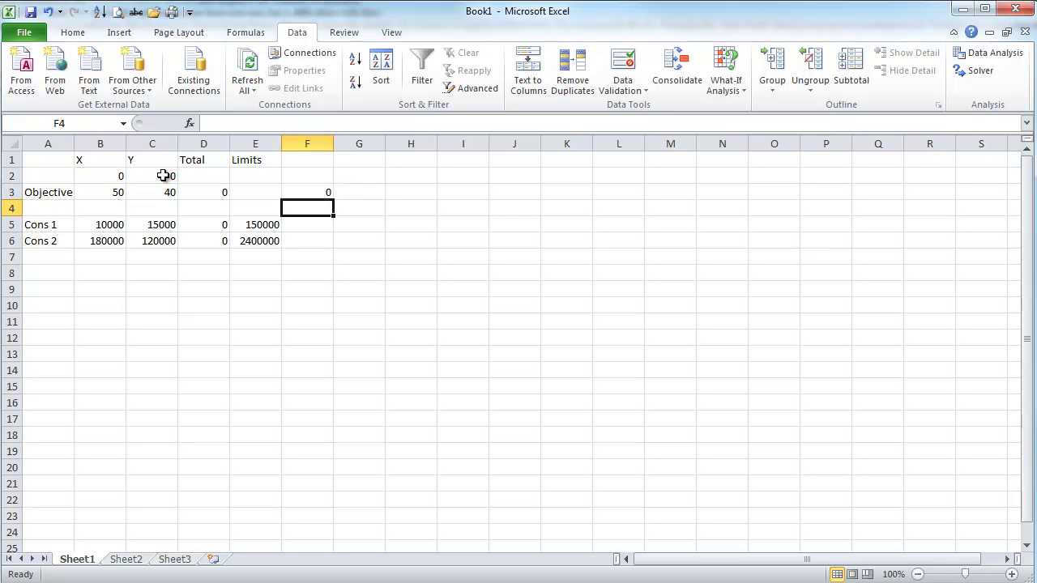
pyautogui.click(301, 193)
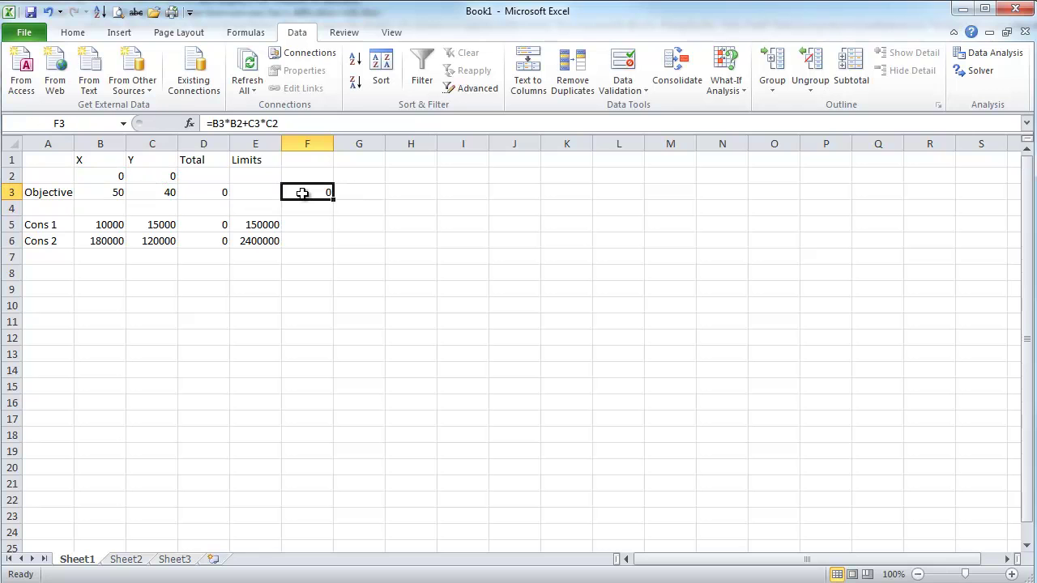
# Compare the Total formulas in D3 and D5, and fill the D3 formula down through D6
pyautogui.click(211, 193)
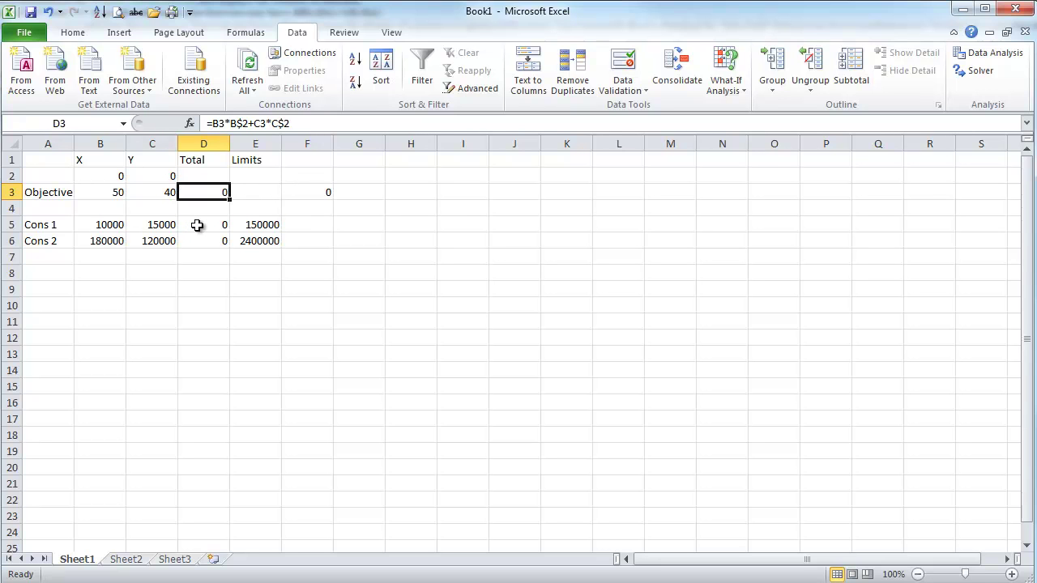
pyautogui.click(341, 224)
pyautogui.click(217, 226)
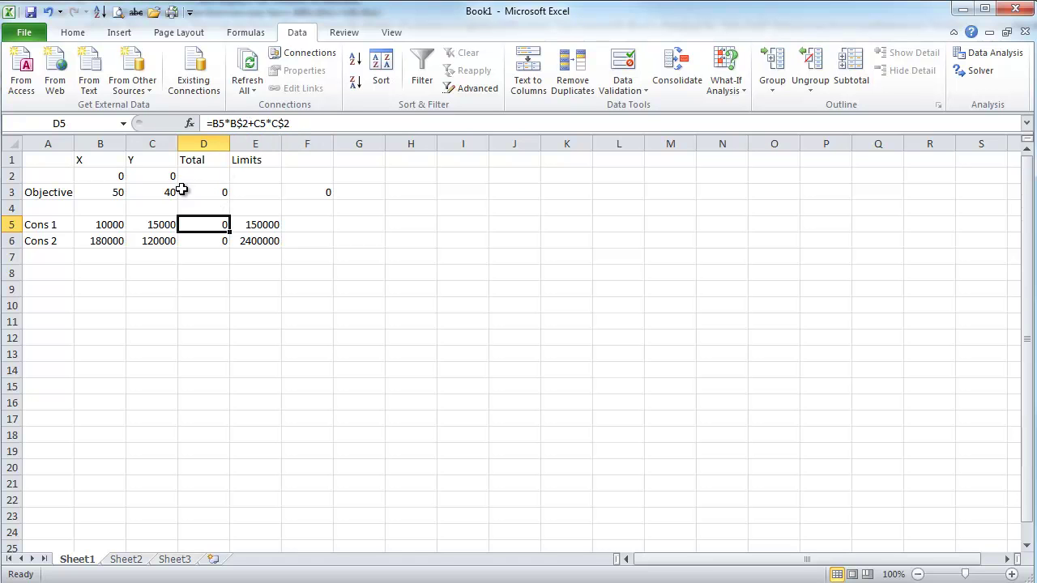
pyautogui.click(220, 193)
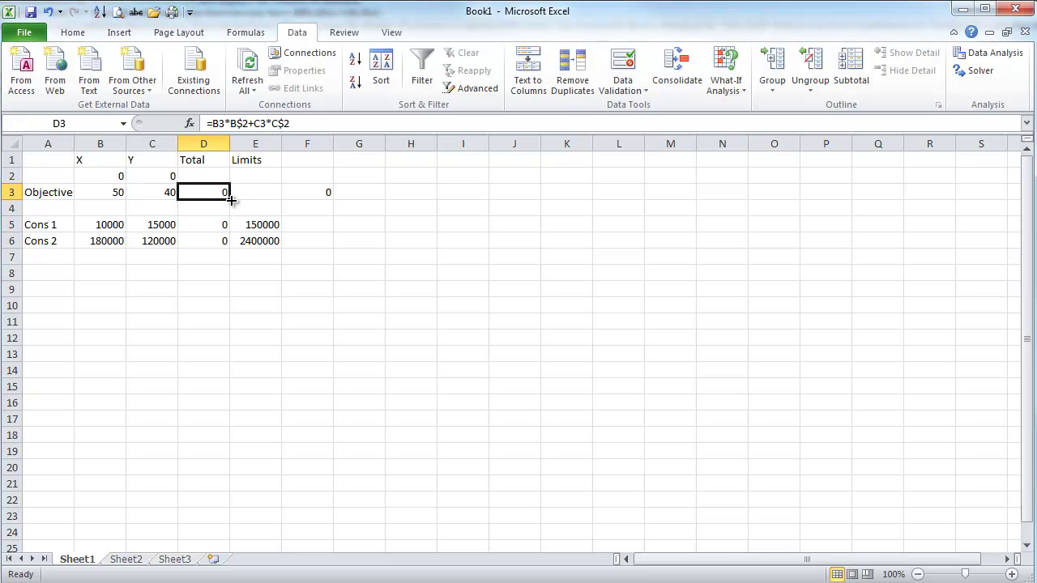
pyautogui.moveTo(230, 199); pyautogui.dragTo(232, 248)
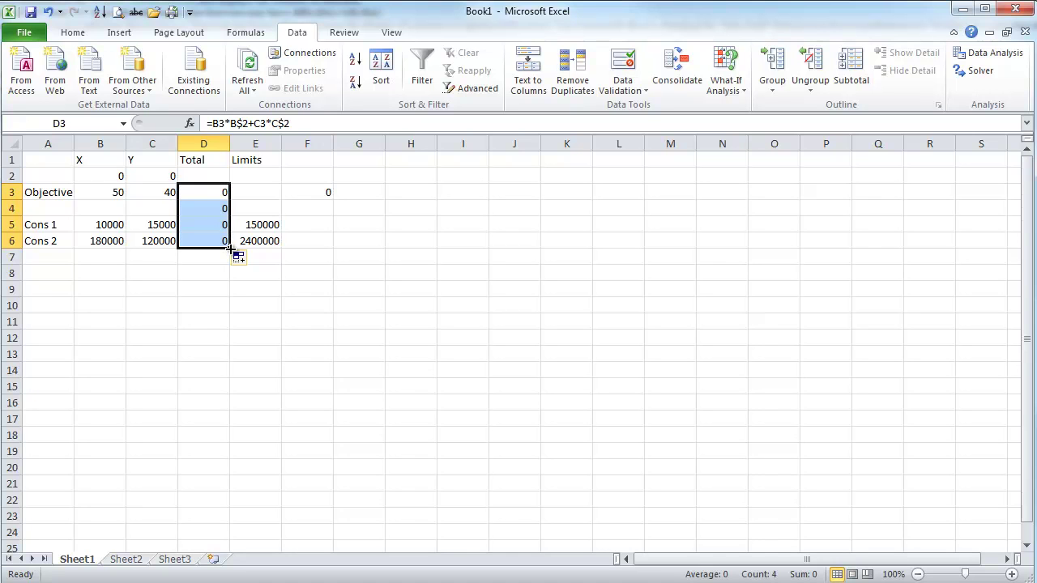
# Check the copied formula in D4 against the blank cells B4:C4 and clear D4
pyautogui.click(214, 208)
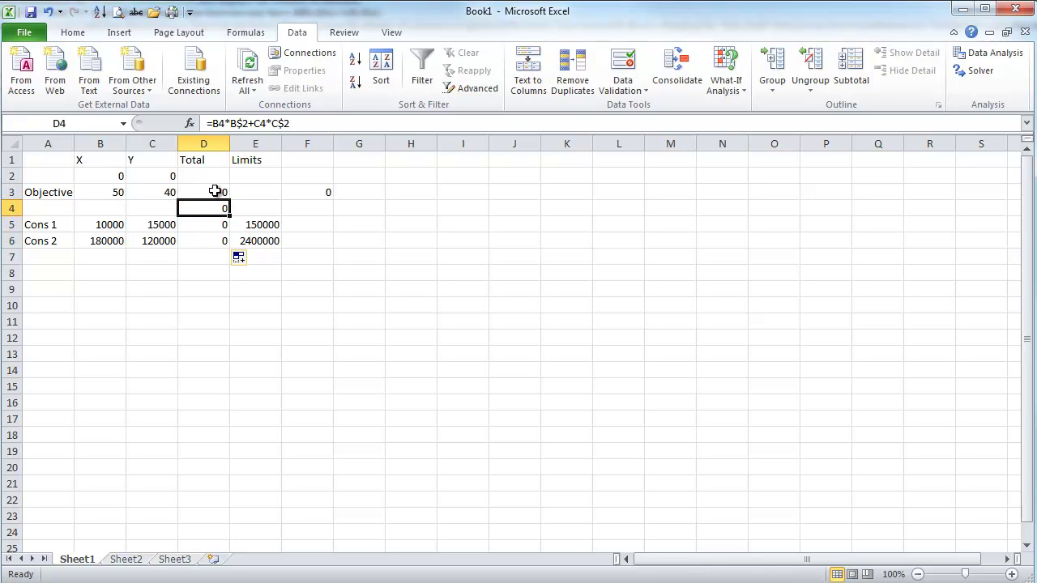
pyautogui.click(214, 190)
pyautogui.click(215, 208)
pyautogui.moveTo(95, 212); pyautogui.dragTo(158, 209)
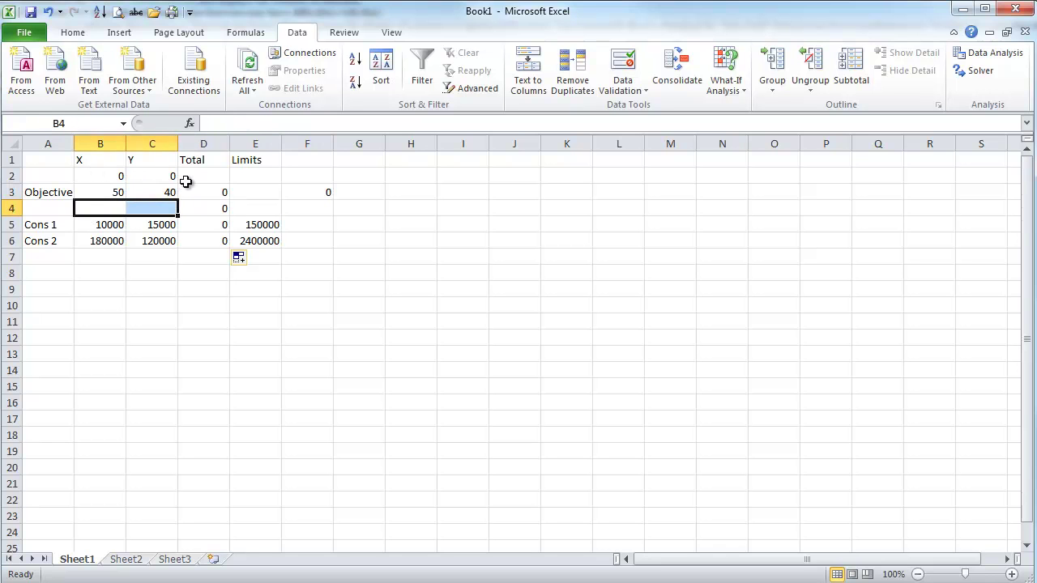
pyautogui.click(215, 206)
pyautogui.press('Delete')
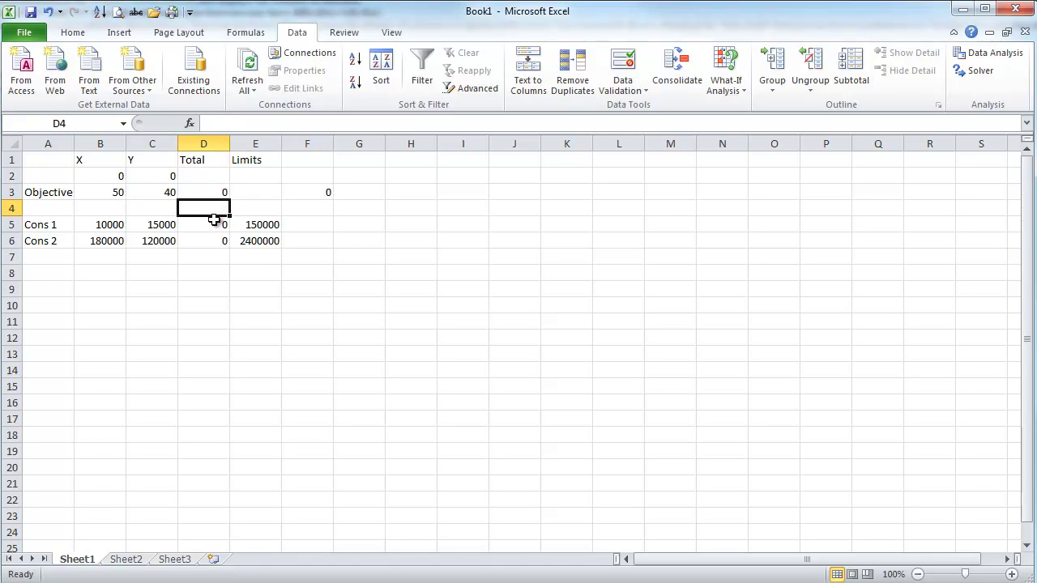
# Check the constraint totals in D5 and D6, and test them by setting both X and Y in row 2 to 1
pyautogui.click(214, 220)
pyautogui.click(203, 243)
pyautogui.click(115, 175)
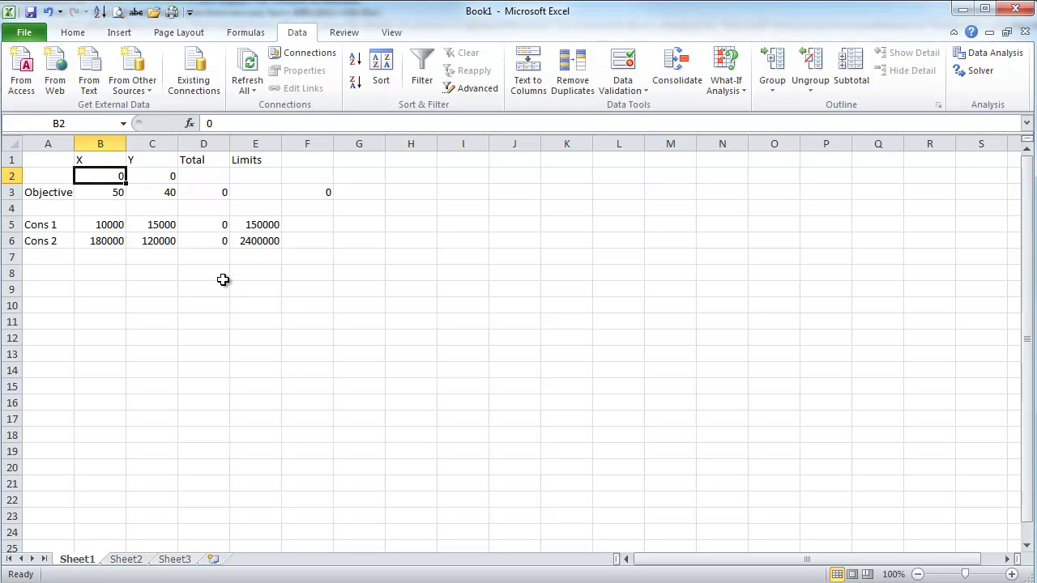
pyautogui.write('1')
pyautogui.press('Return')
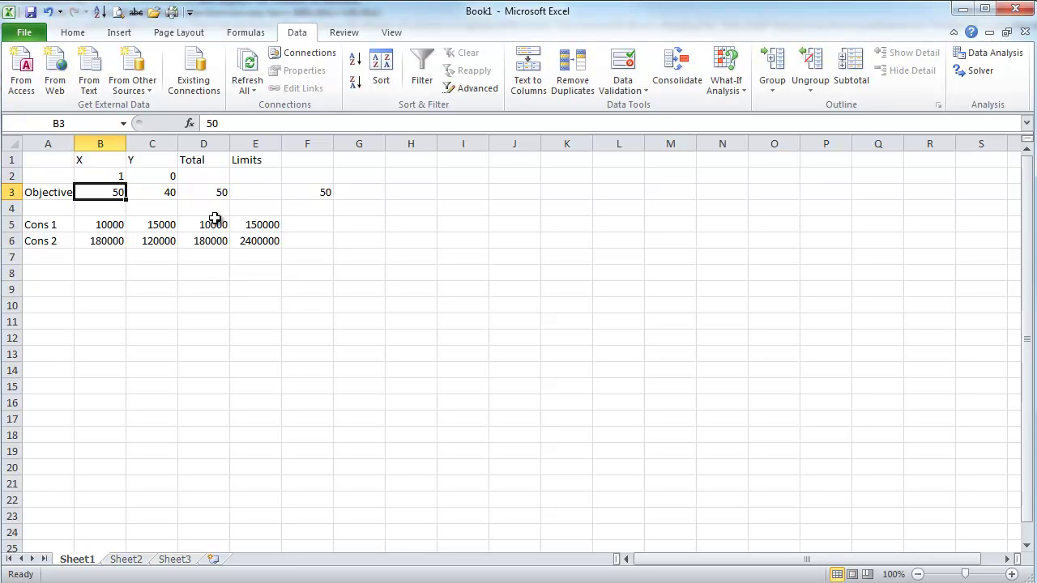
pyautogui.click(167, 177)
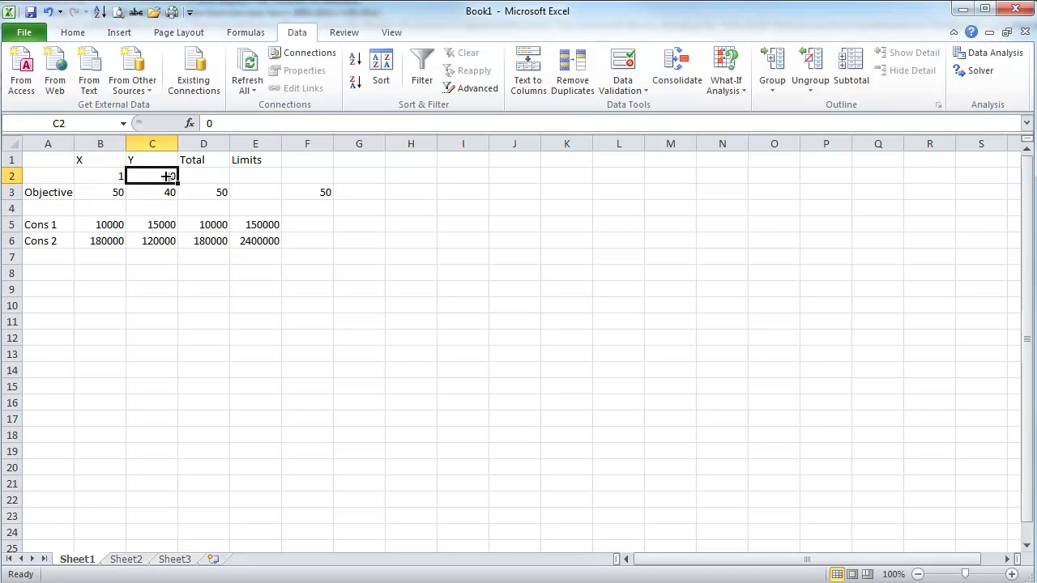
pyautogui.write('1')
pyautogui.press('Return')
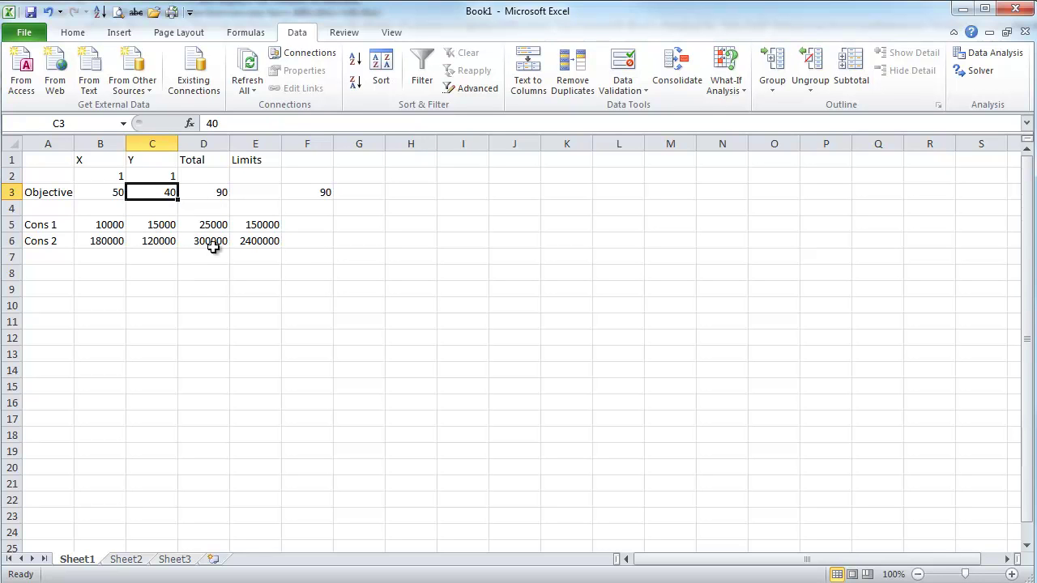
# Clear the test values of X and Y in B2 and C2 and the extra formula in F3
pyautogui.click(110, 176)
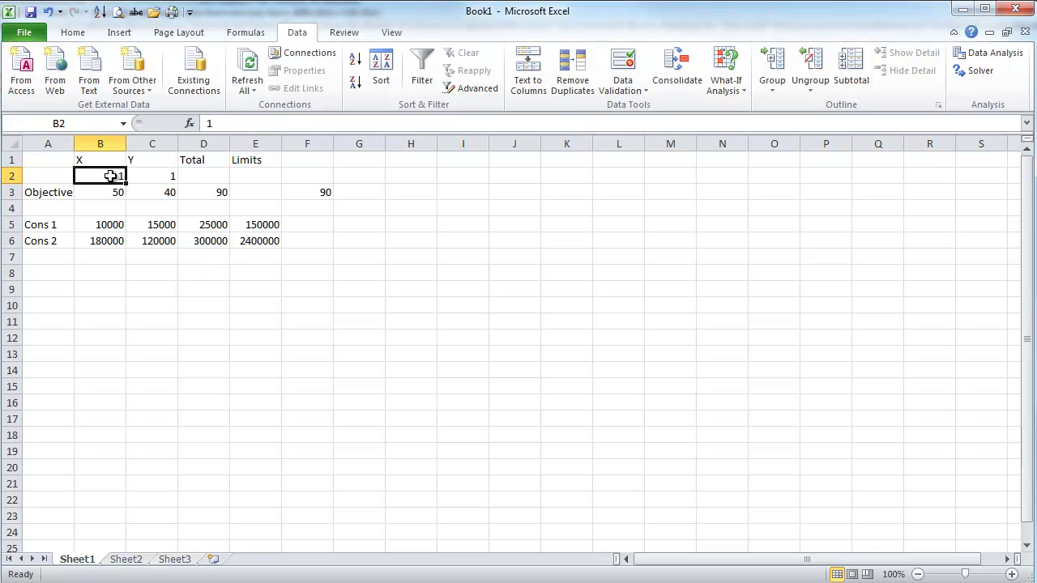
pyautogui.press('Delete')
pyautogui.press('Right')
pyautogui.press('Delete')
pyautogui.press('Right')
pyautogui.press('Right')
pyautogui.press('Right')
pyautogui.press('Down')
pyautogui.press('Delete')
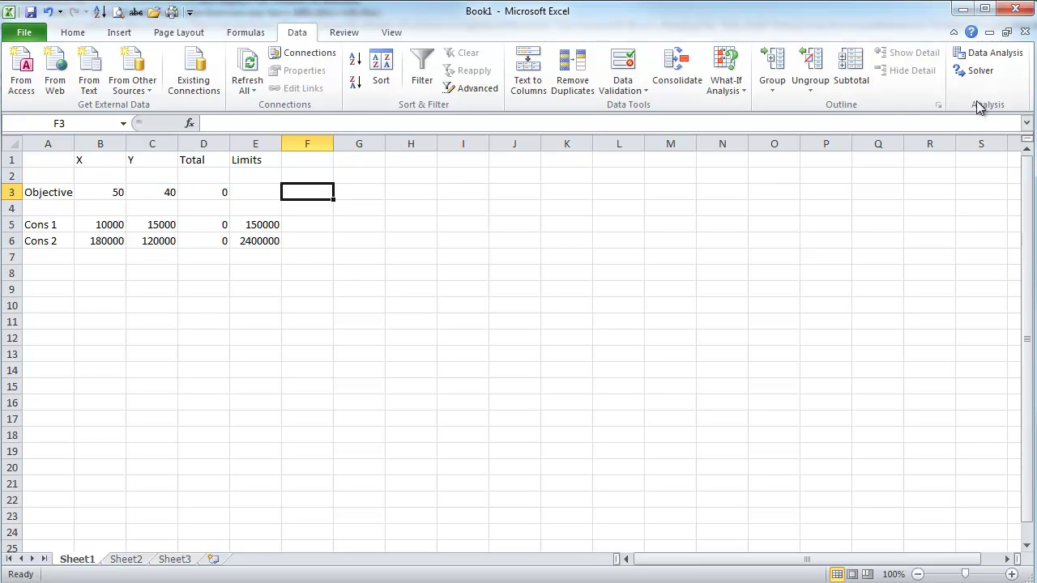
# Open the Solver parameters and select the blank X and Y cells B2:C2 as the changing variable cells
pyautogui.click(972, 70)
pyautogui.moveTo(670, 183); pyautogui.dragTo(676, 87)
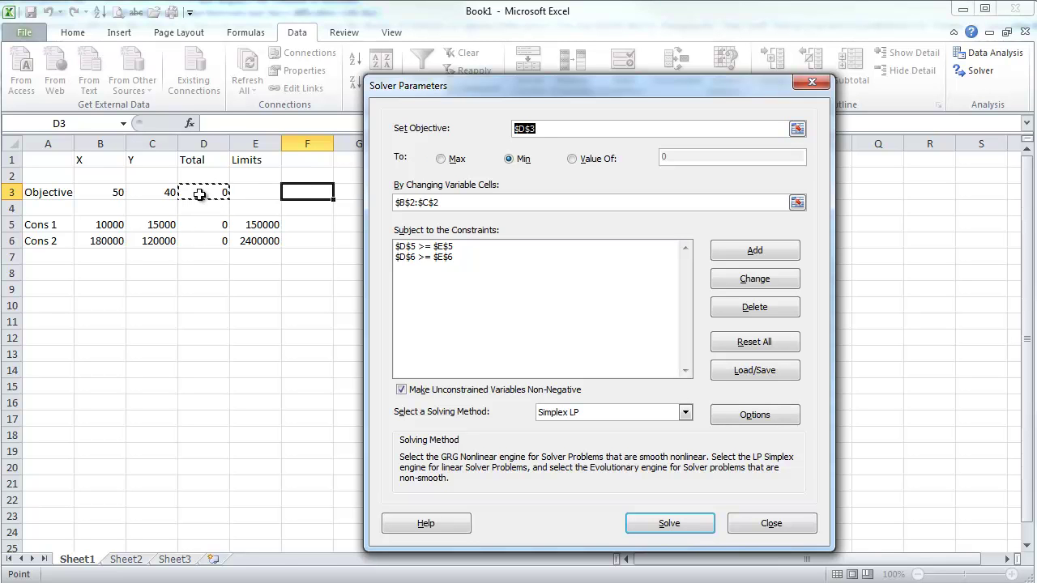
pyautogui.click(475, 201)
pyautogui.moveTo(471, 203); pyautogui.dragTo(377, 202)
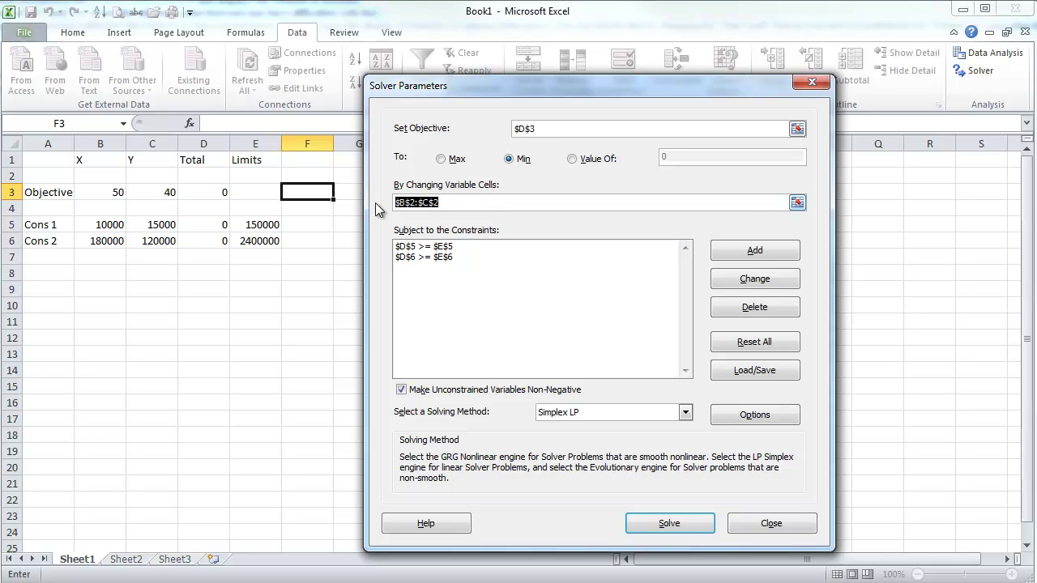
pyautogui.click(93, 179)
pyautogui.moveTo(92, 179); pyautogui.dragTo(143, 177)
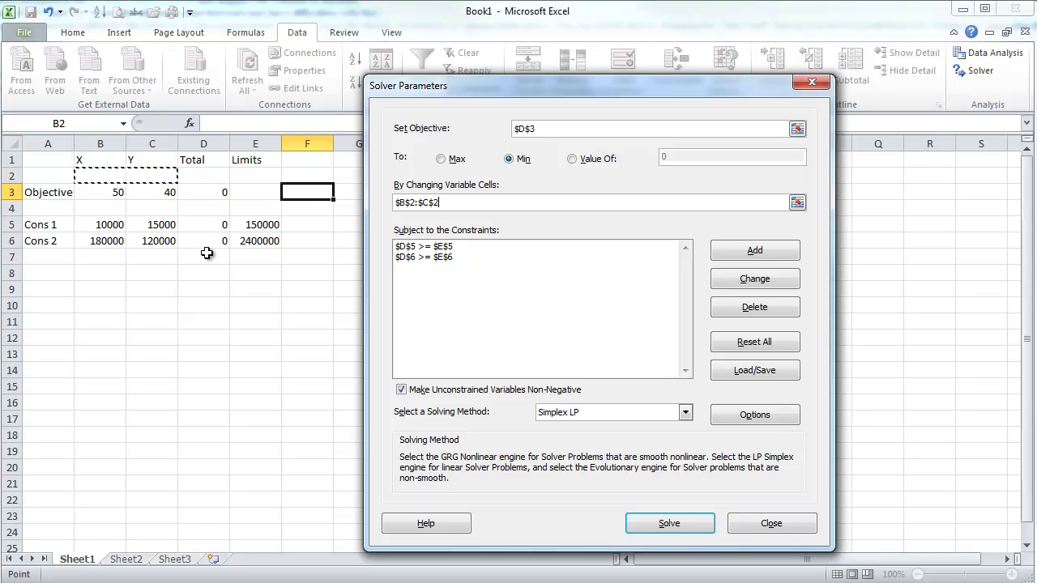
# Enter a Solver constraint requiring the Cons 1 total D5 >= its limit E5, and discard this new entry
pyautogui.click(495, 246)
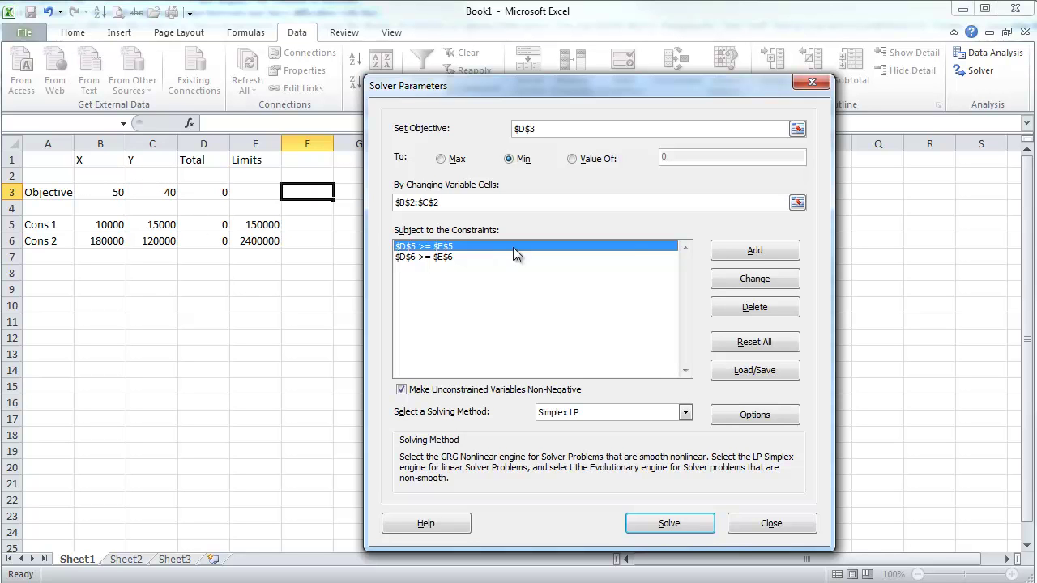
pyautogui.click(755, 251)
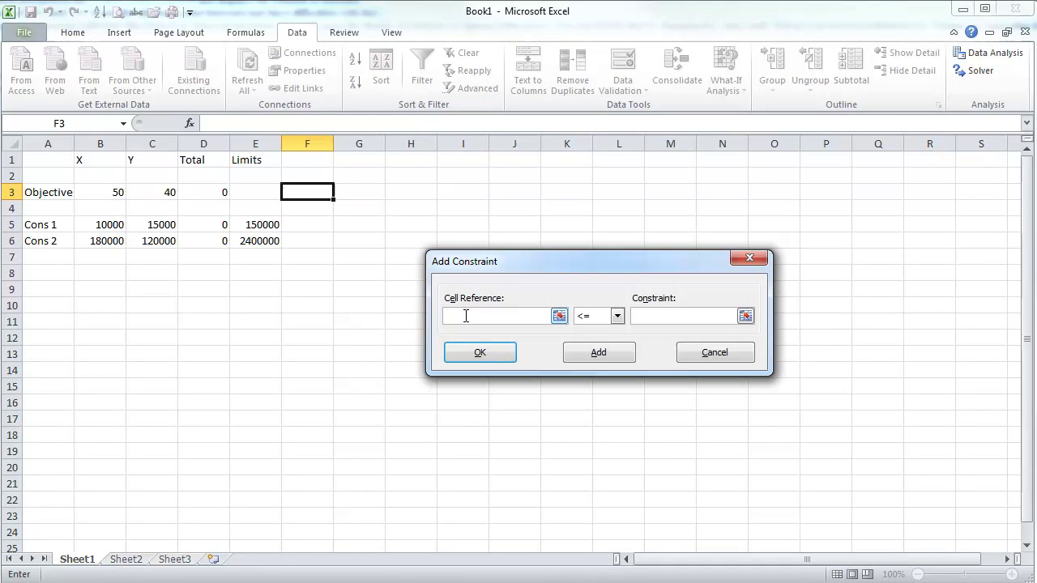
pyautogui.click(203, 226)
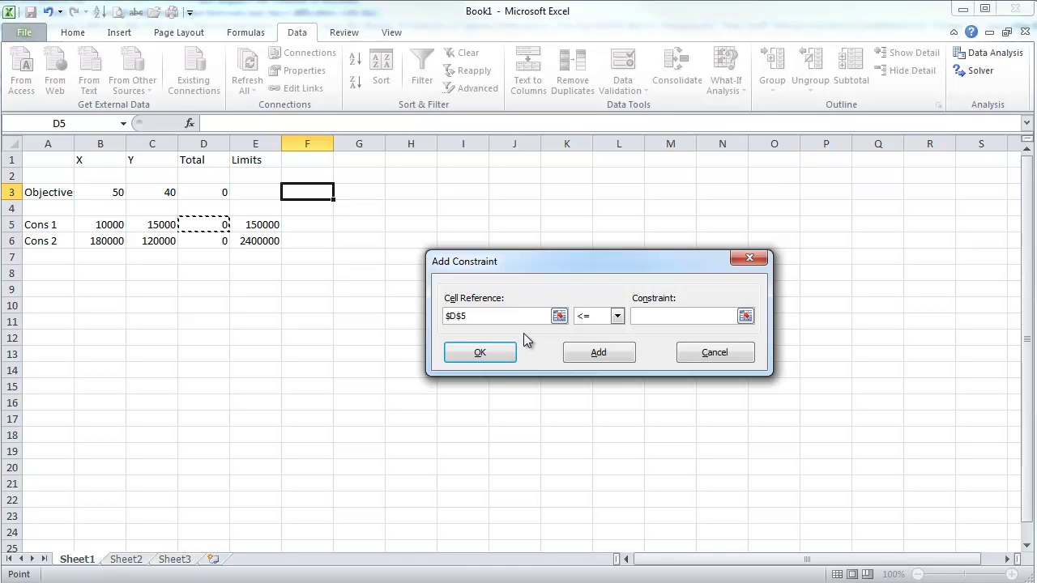
pyautogui.click(617, 316)
pyautogui.click(600, 352)
pyautogui.click(258, 227)
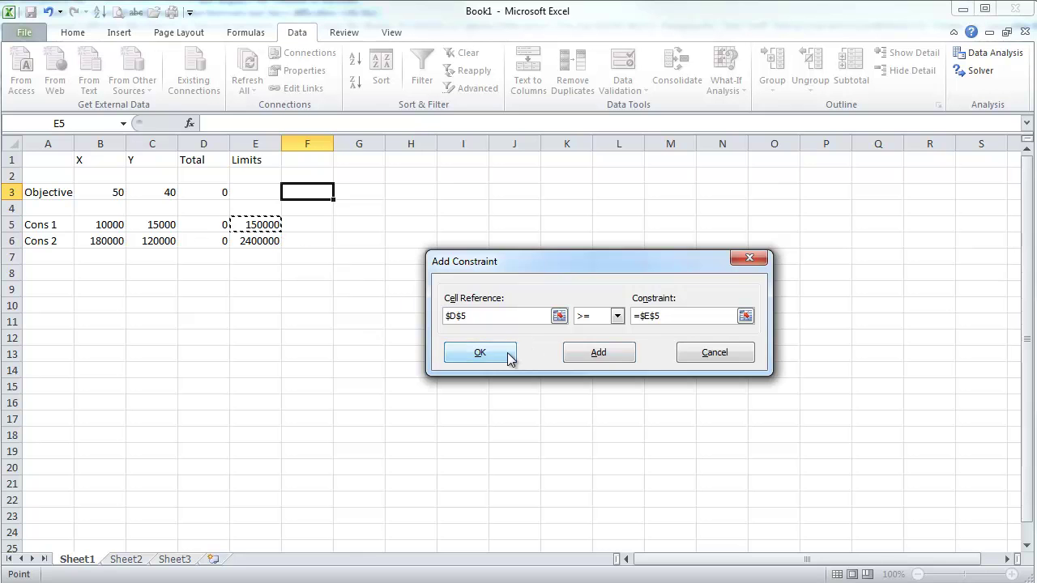
pyautogui.click(699, 358)
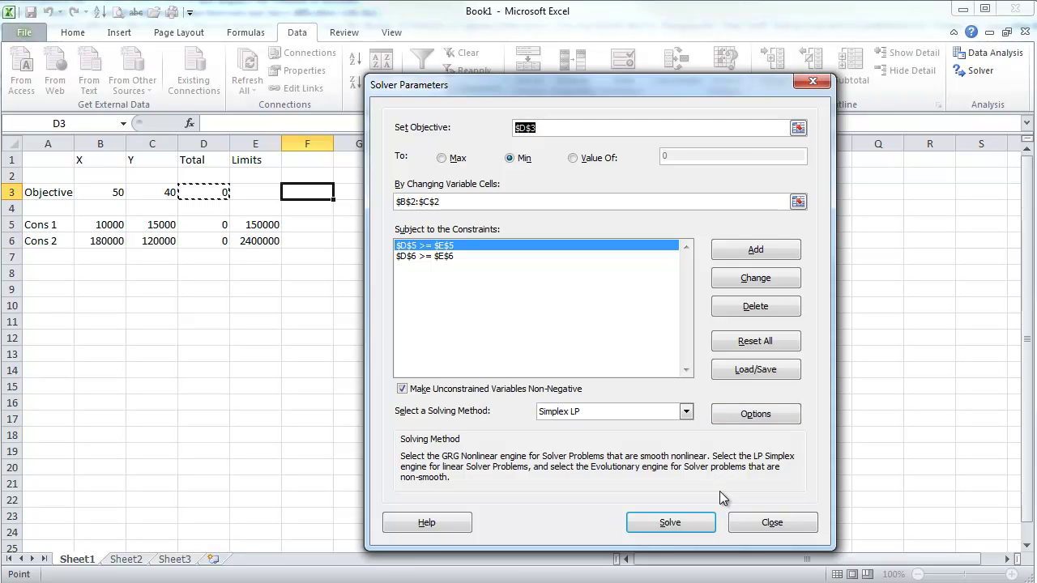
# Solve the minimization model with Solver and move the results dialog clear of the worksheet data
pyautogui.click(679, 523)
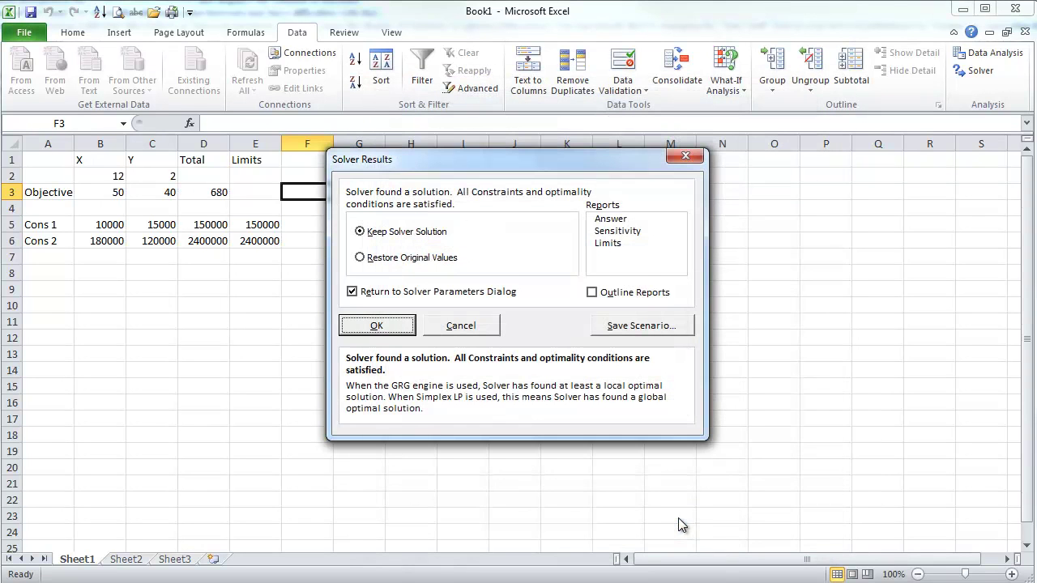
pyautogui.moveTo(517, 162); pyautogui.dragTo(666, 155)
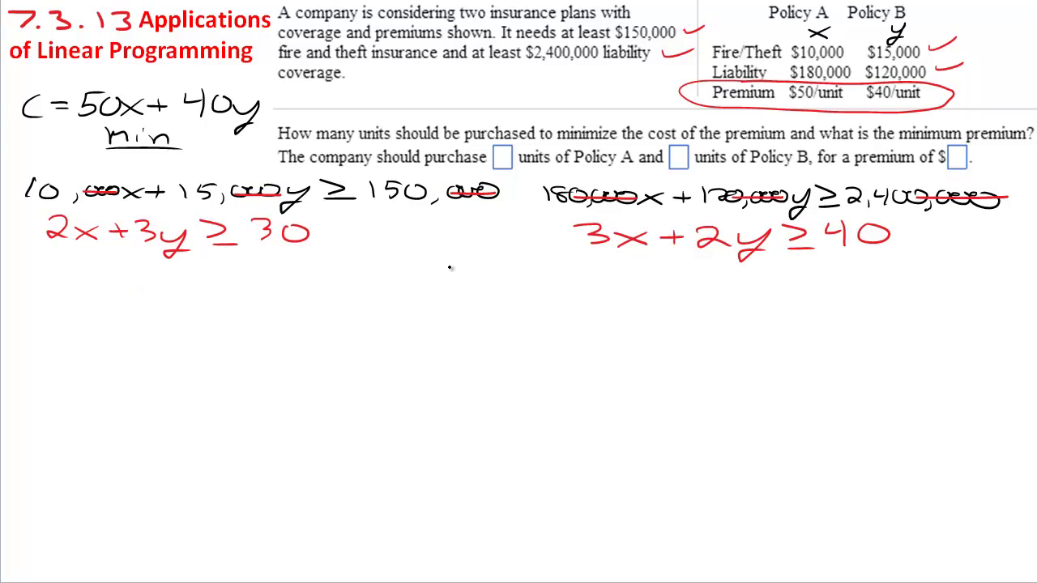
# Switch to the handwritten linear programming page and draw a pair of crossing x and y axes below 2x + 3y ≥ 30
pyautogui.moveTo(145, 287); pyautogui.dragTo(145, 475)
pyautogui.moveTo(71, 383); pyautogui.dragTo(272, 396)
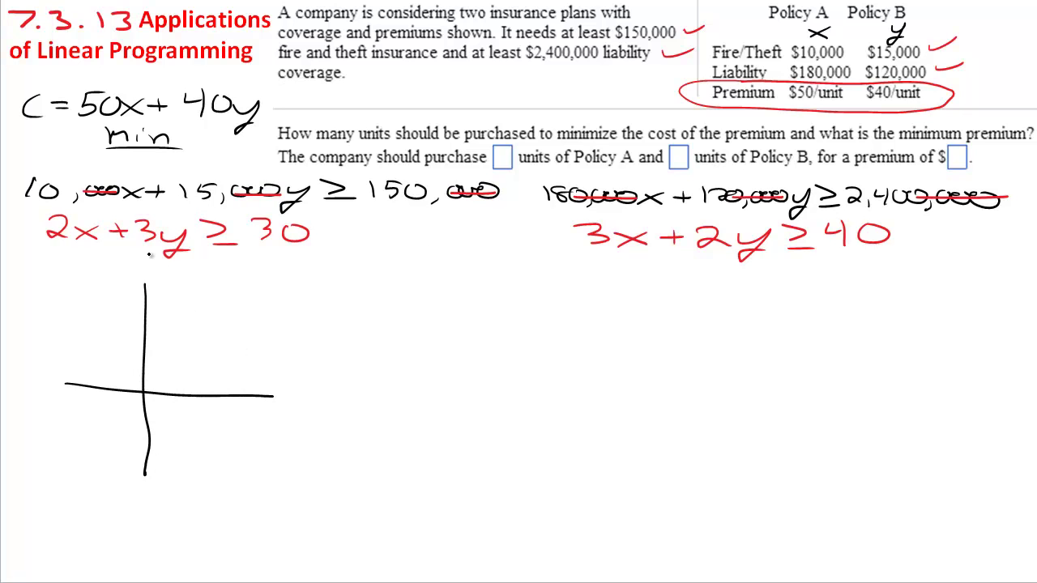